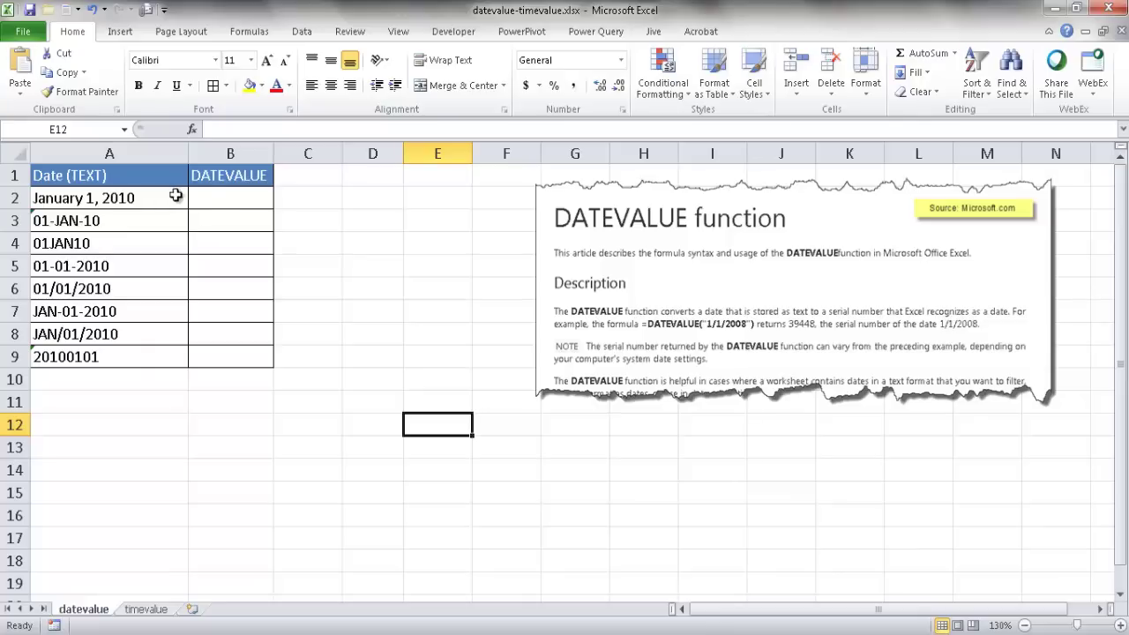
Step: Enter =DATEVALUE(A2) in B2, turning the first text date into serial 40179
click(227, 200)
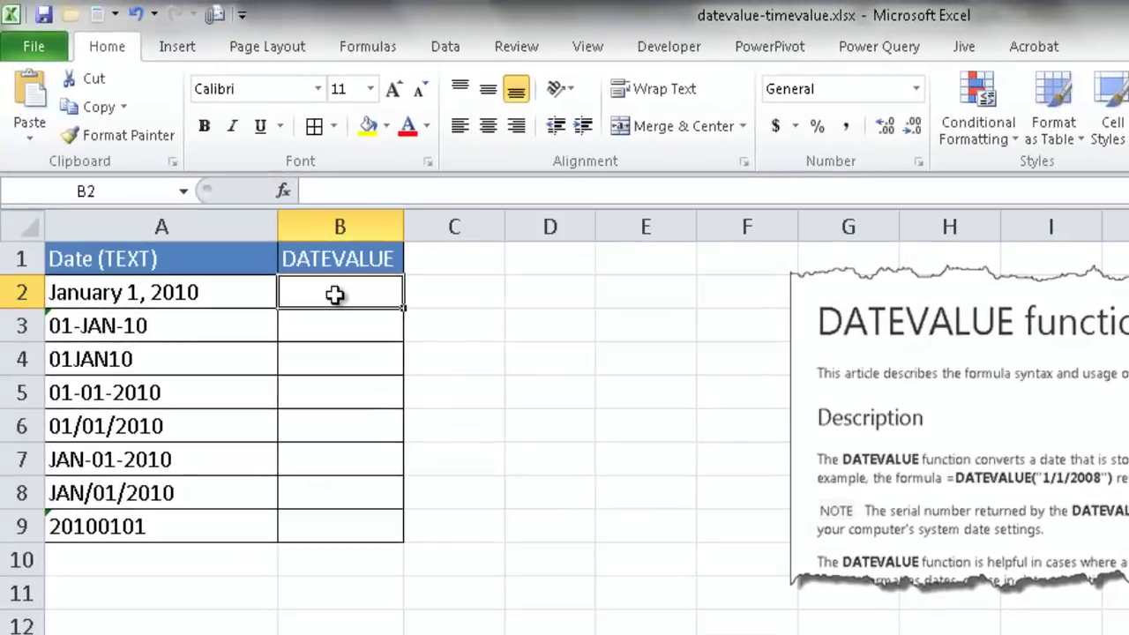
text(=)
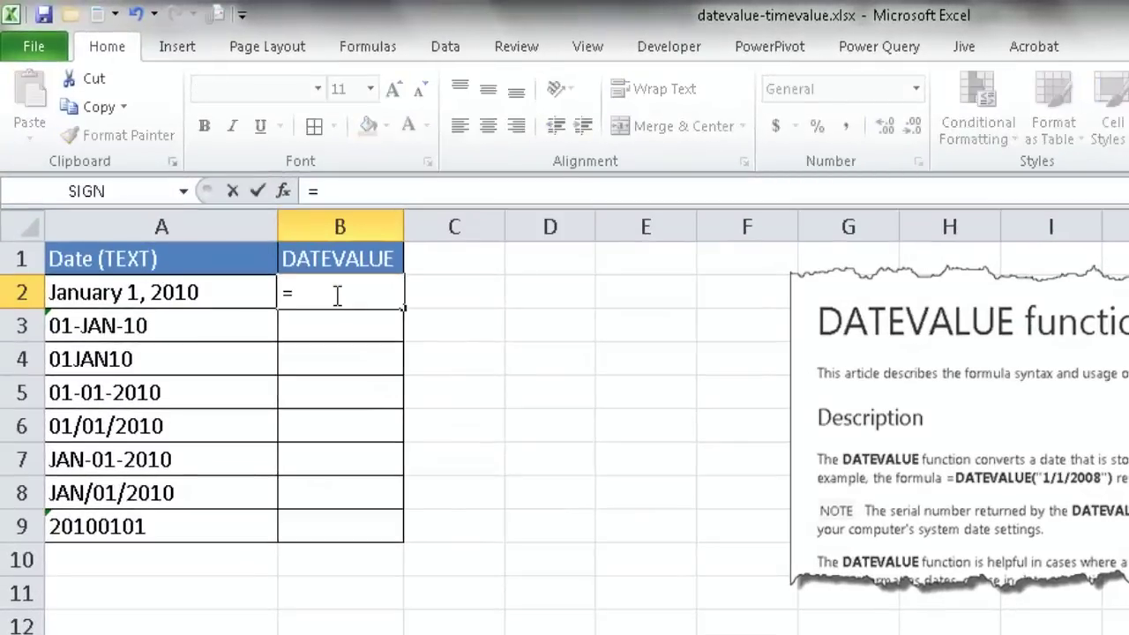
text(datev)
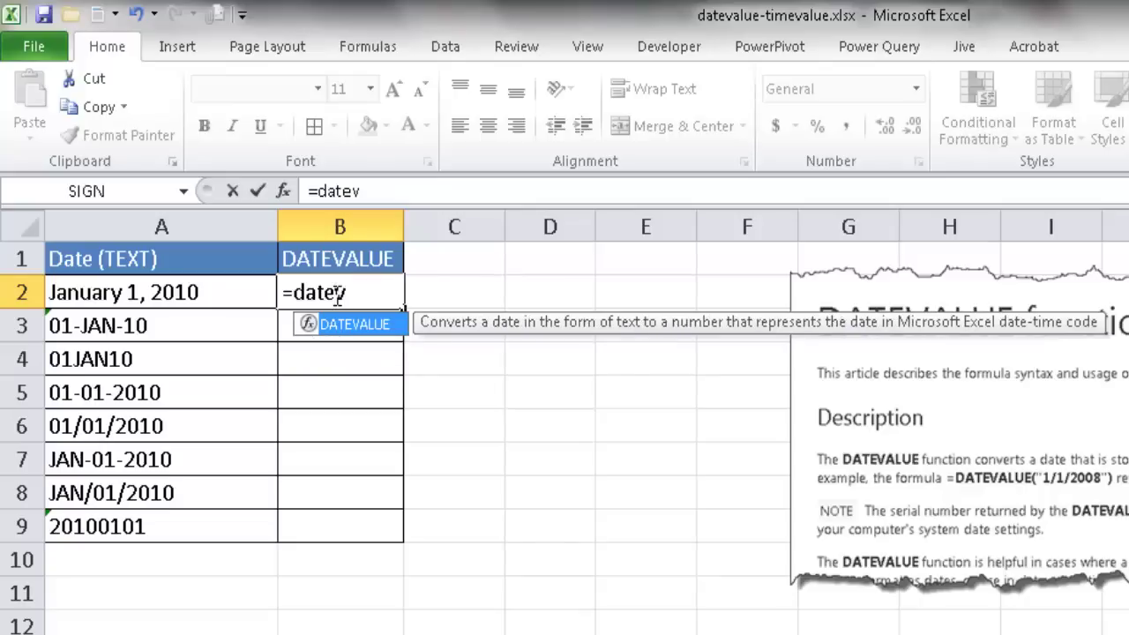
key(Tab)
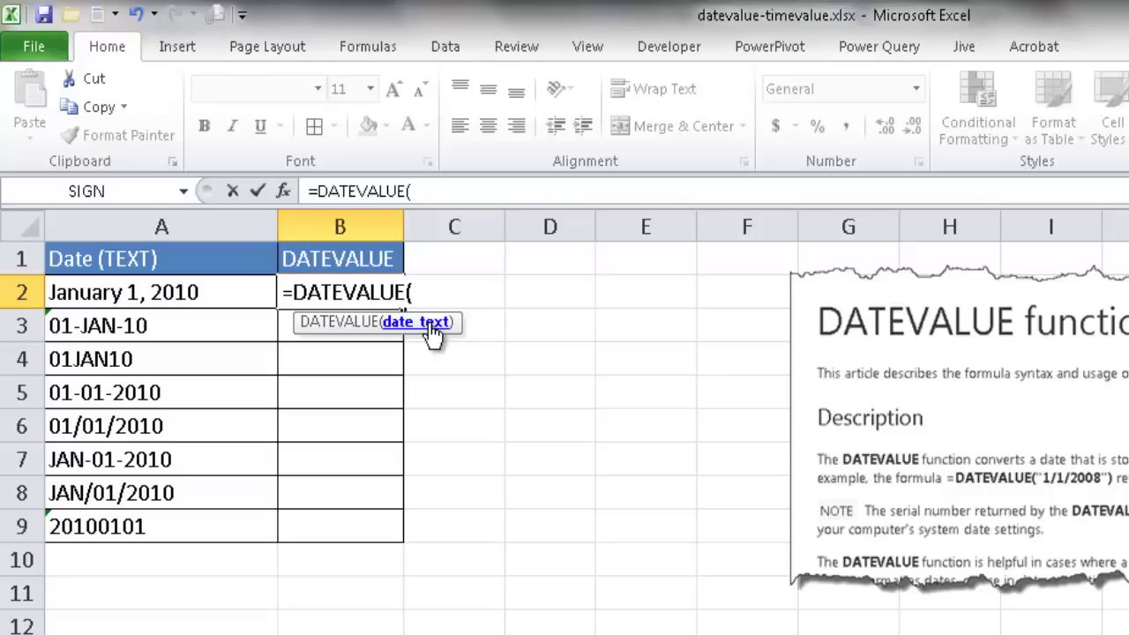
click(212, 294)
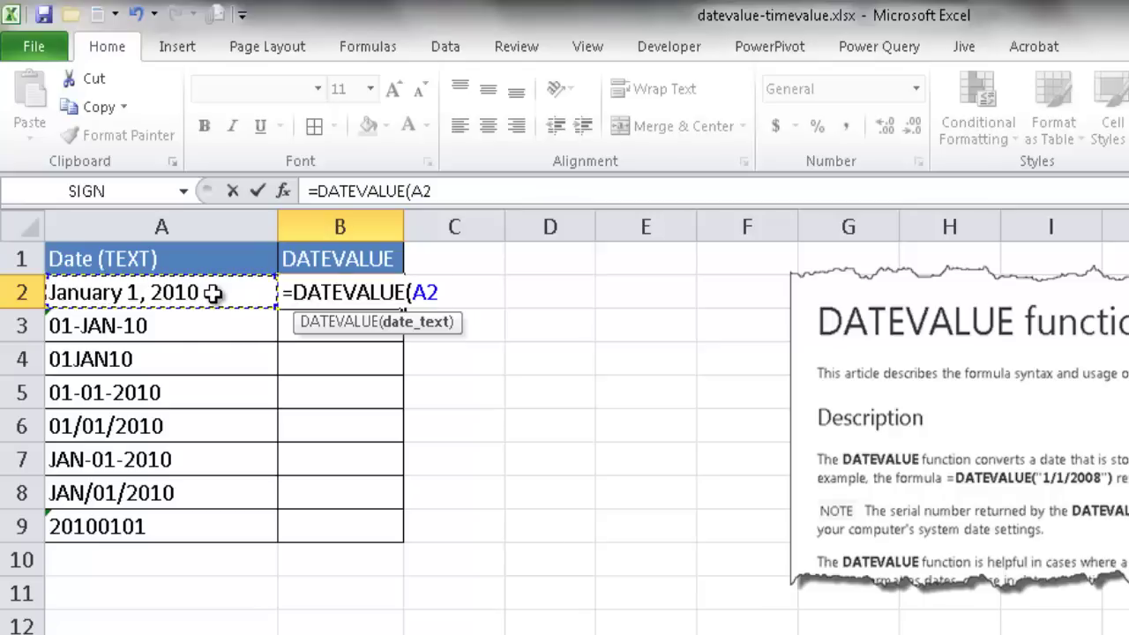
key(Return)
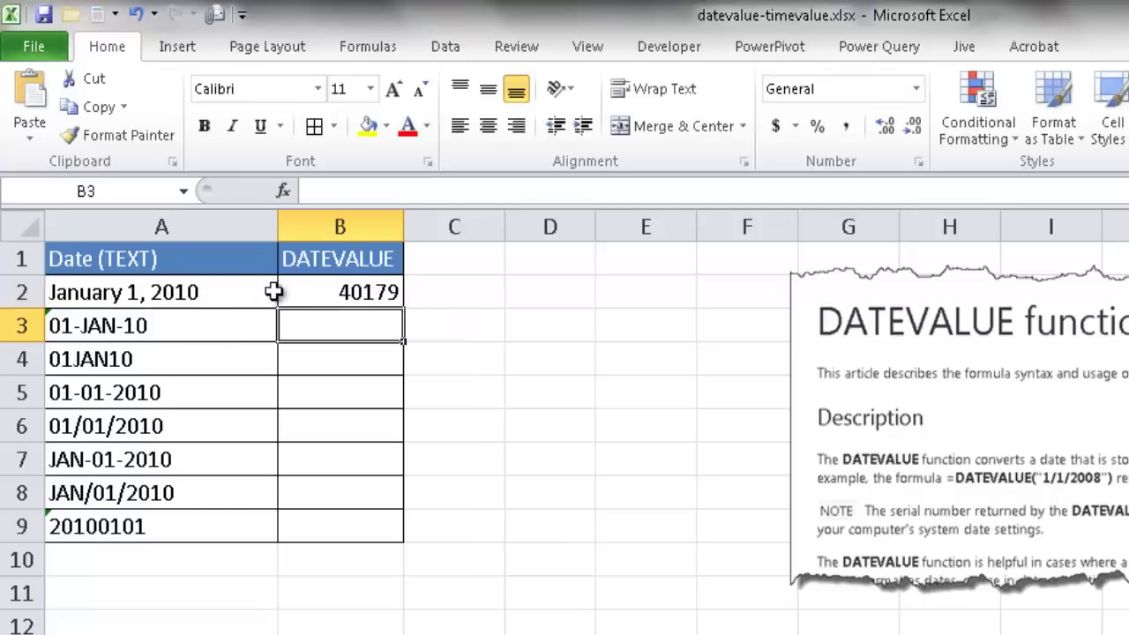
Step: Apply the Short Date number format to B2 so it shows 1/1/2010
click(366, 287)
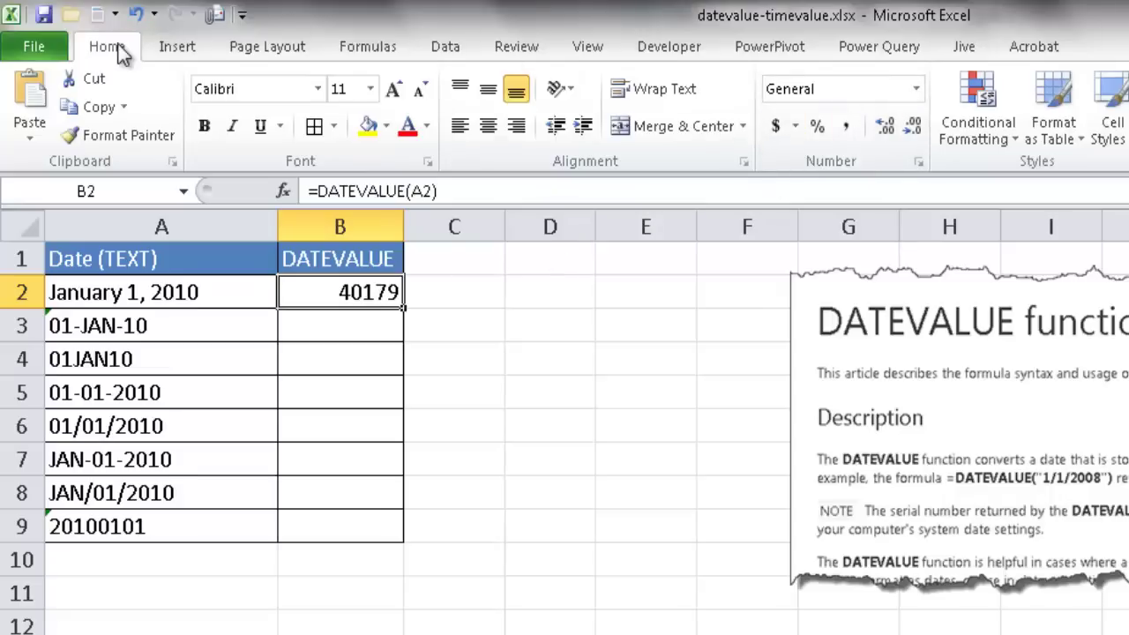
click(917, 92)
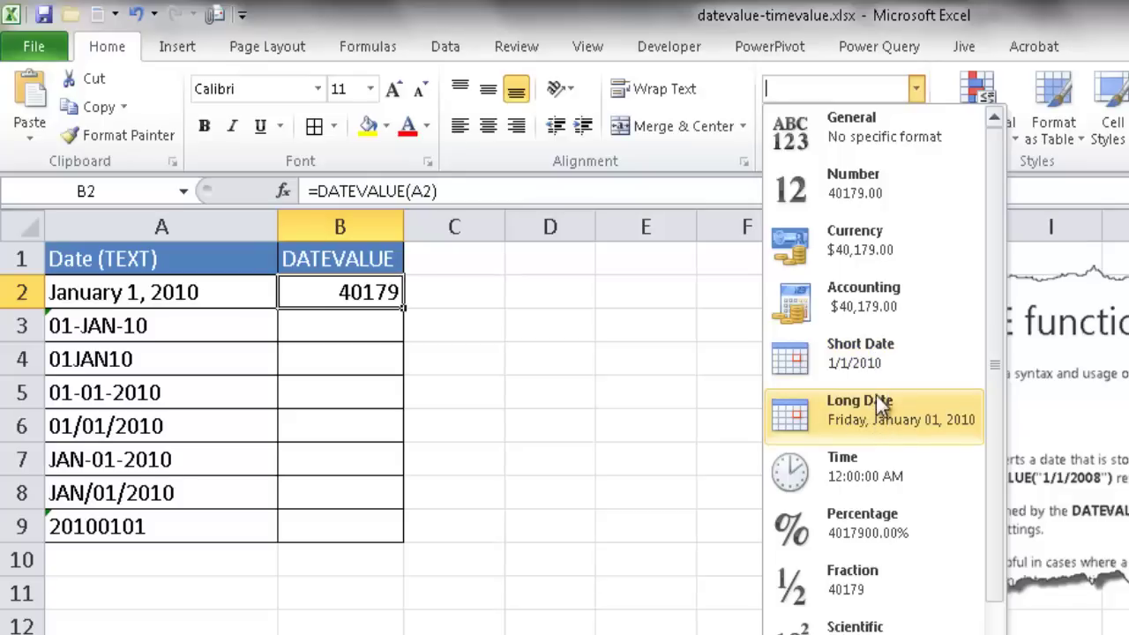
click(879, 368)
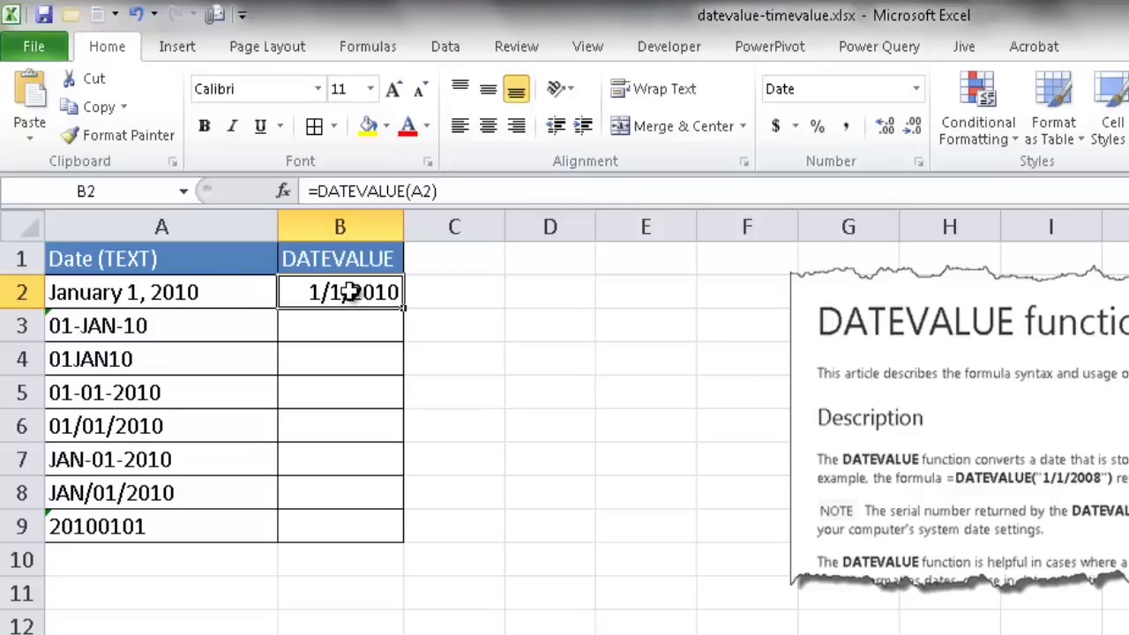
Step: Fill the DATEVALUE formula down to B9 and check rows 3–6 showing 1/1/2010
double_click(403, 306)
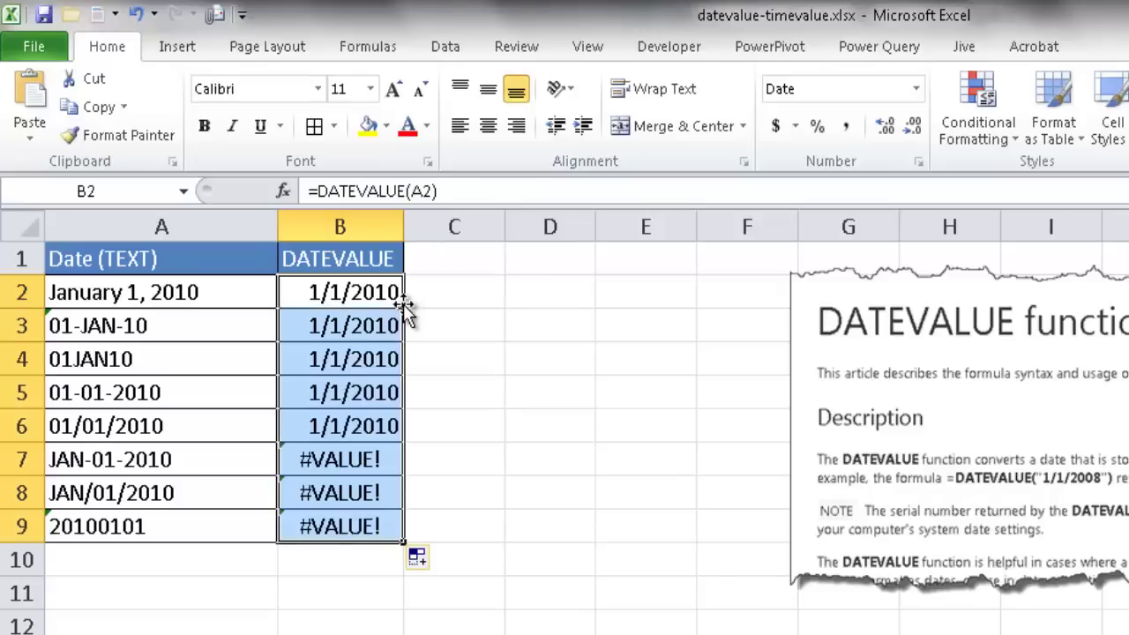
click(195, 324)
click(182, 359)
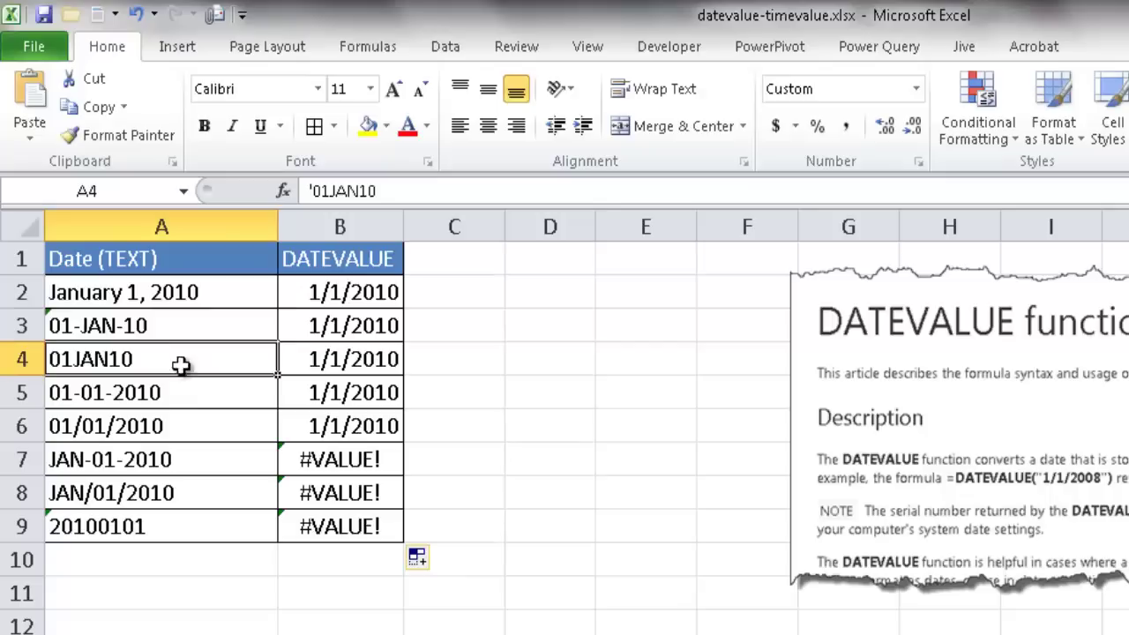
click(179, 392)
click(171, 425)
click(366, 422)
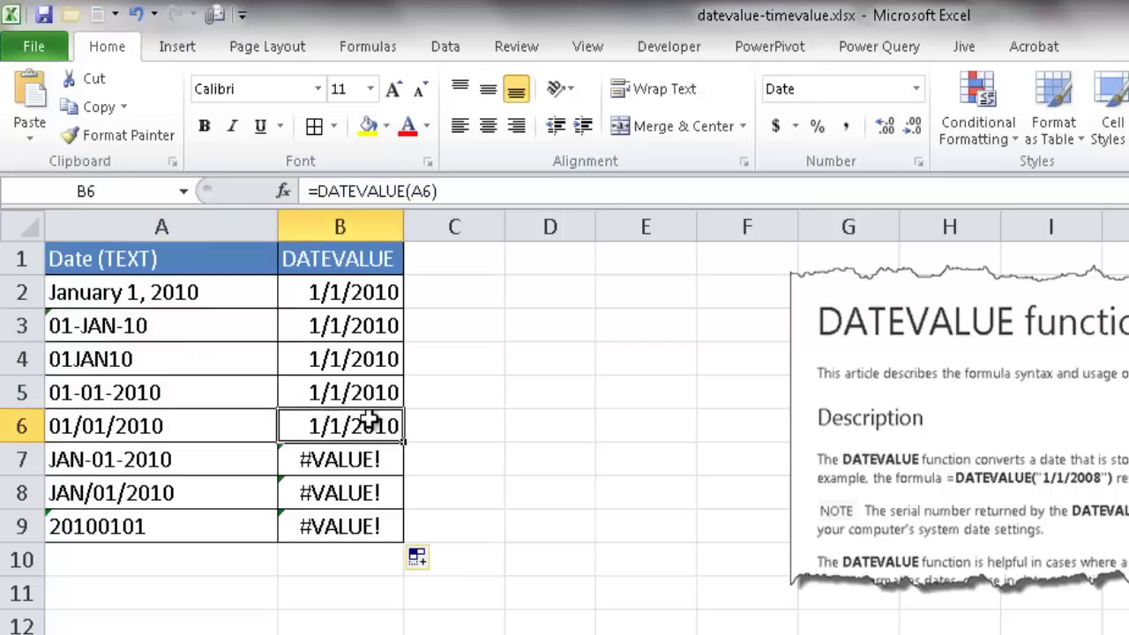
click(364, 395)
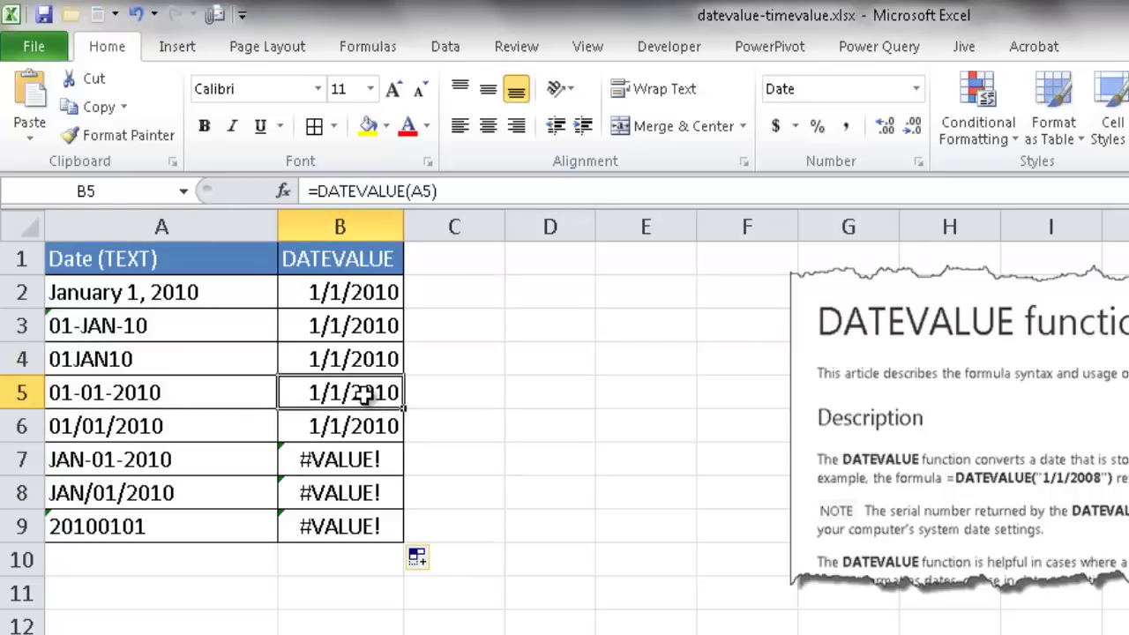
Step: Inspect the failing text dates in A7 and A8 and B7's #VALUE! error
click(225, 461)
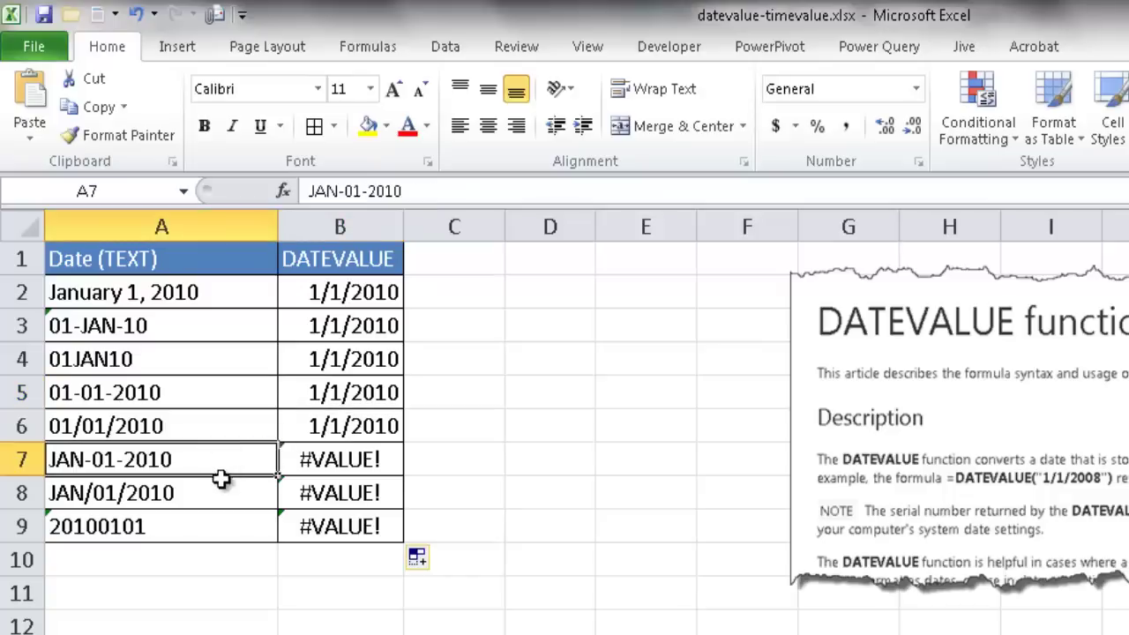
click(219, 489)
click(393, 465)
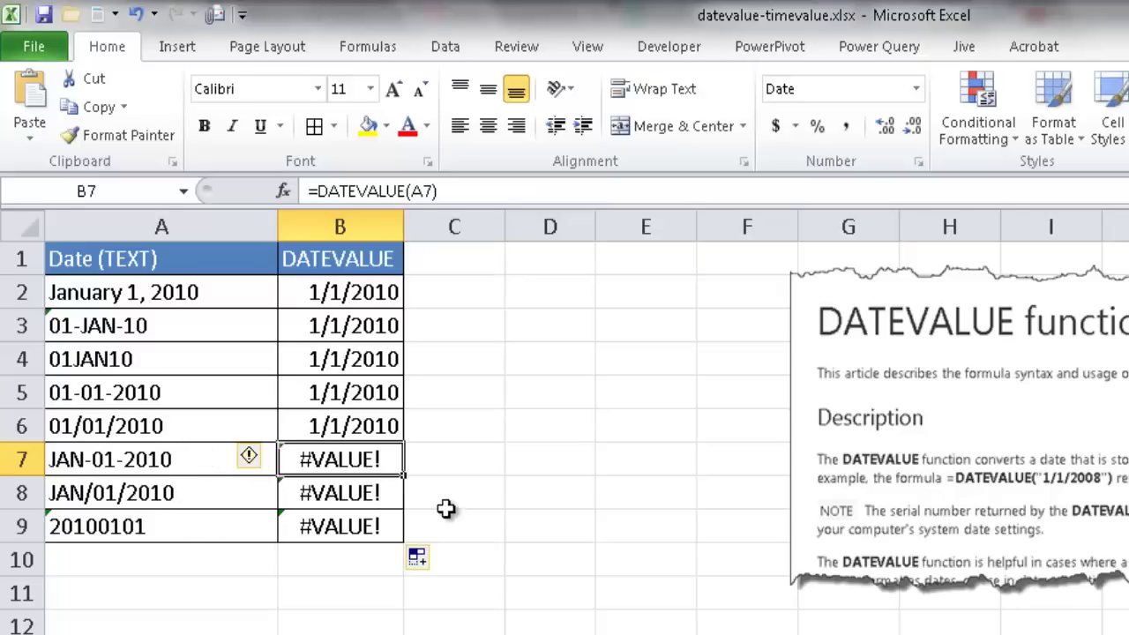
Step: Copy the failing dates A7:A9 into C14:C16 and autofit column C
click(208, 465)
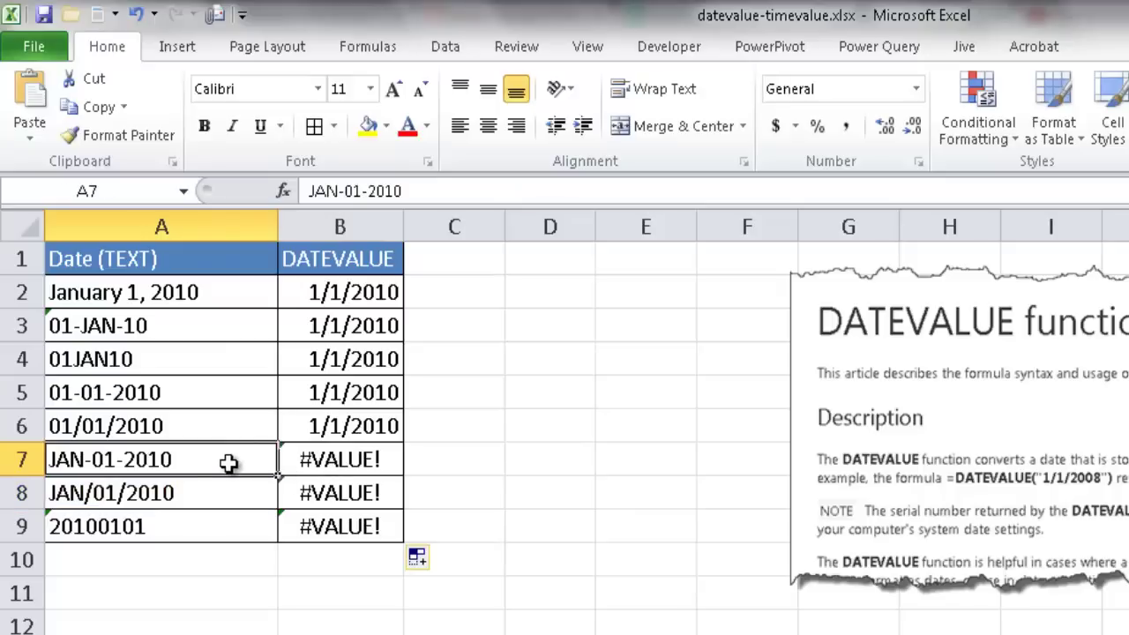
drag(229, 463, 217, 514)
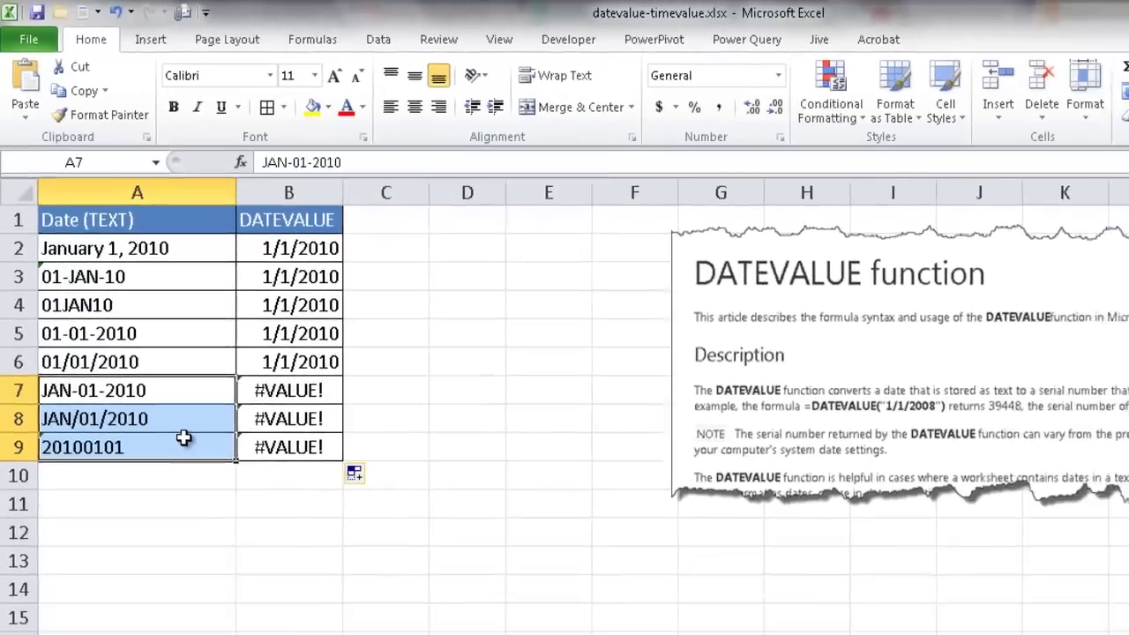
key(ctrl+c)
click(403, 583)
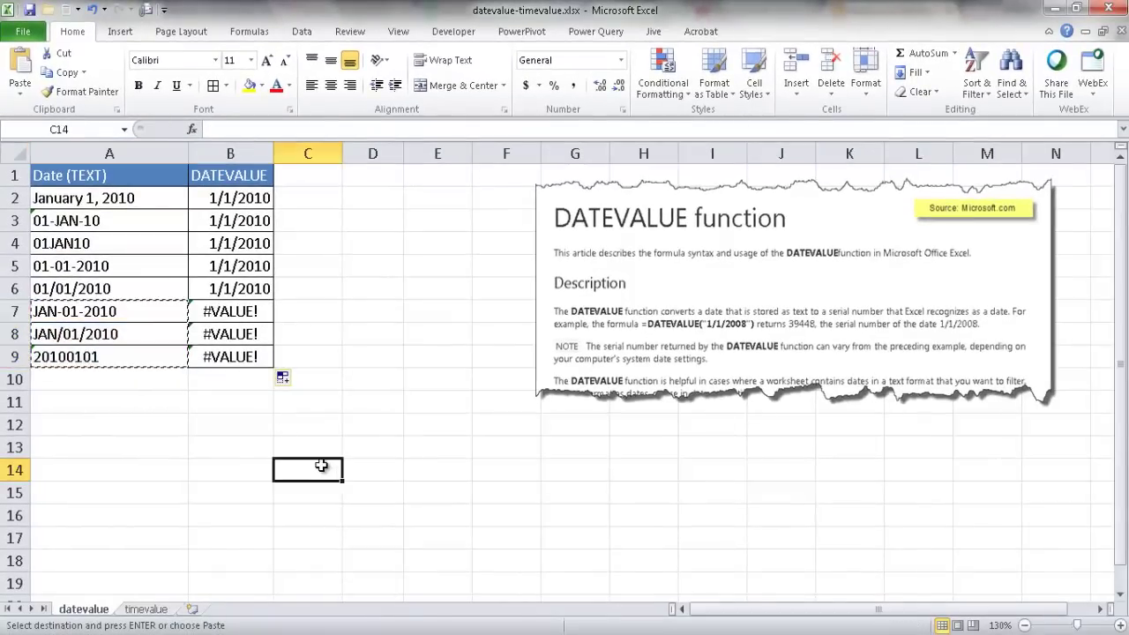
key(ctrl+v)
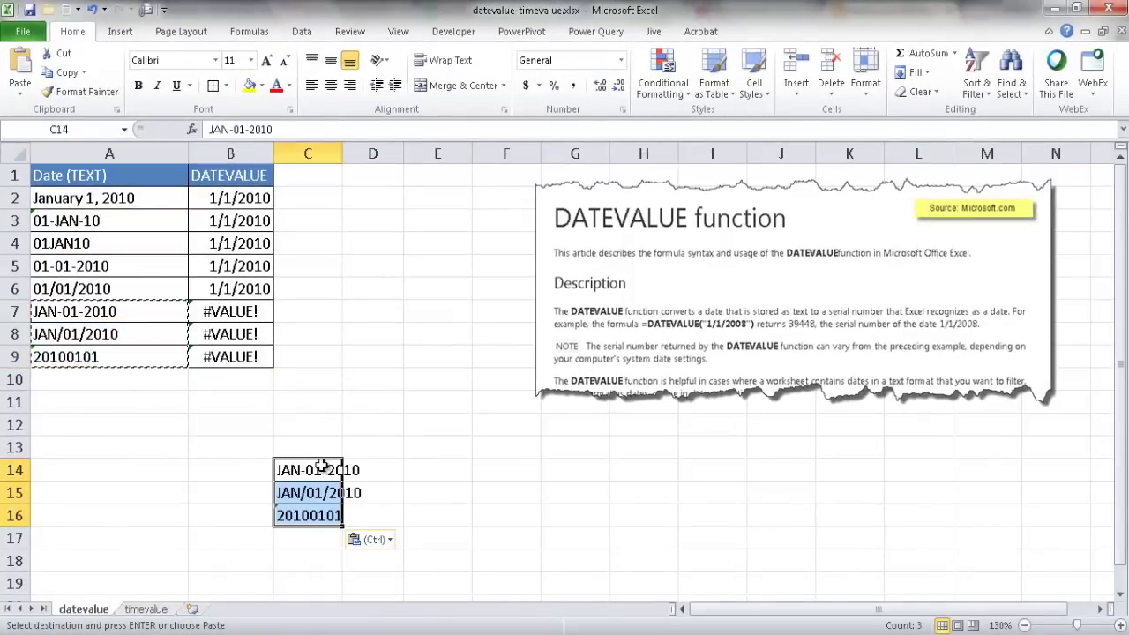
double_click(340, 153)
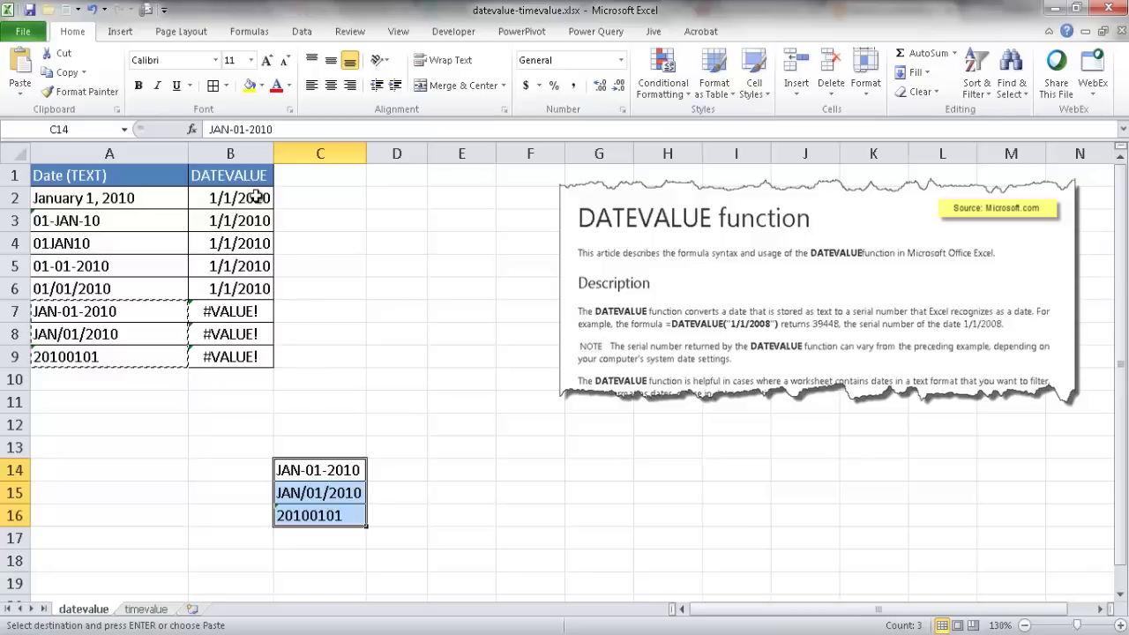
Step: Run Text to Columns on C14:C16 using the Date MDY column format
click(300, 37)
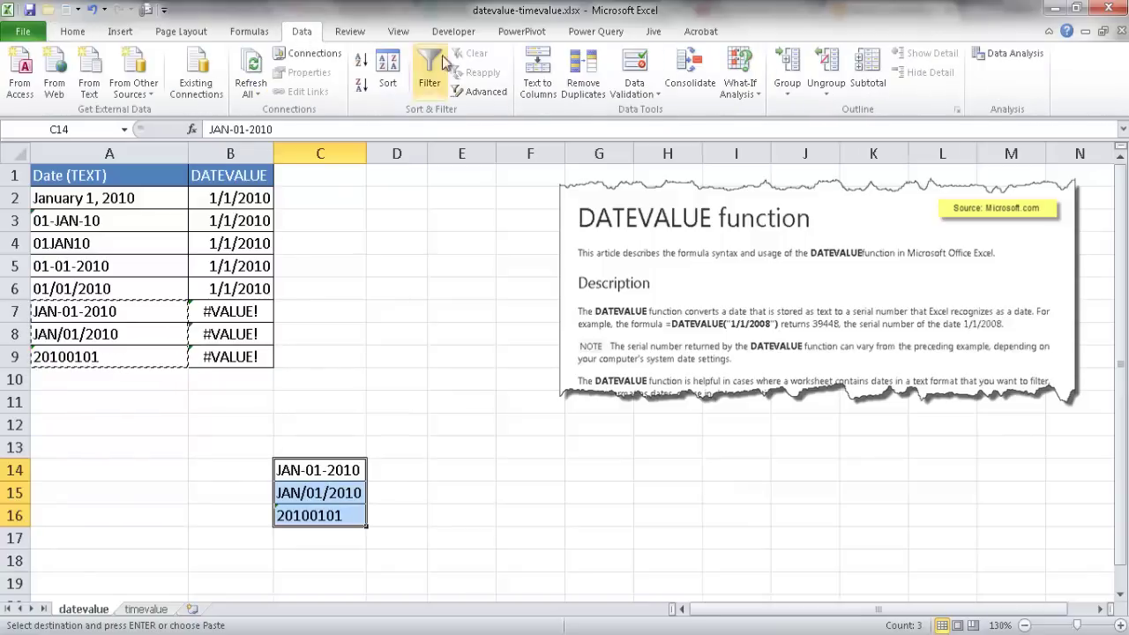
click(548, 79)
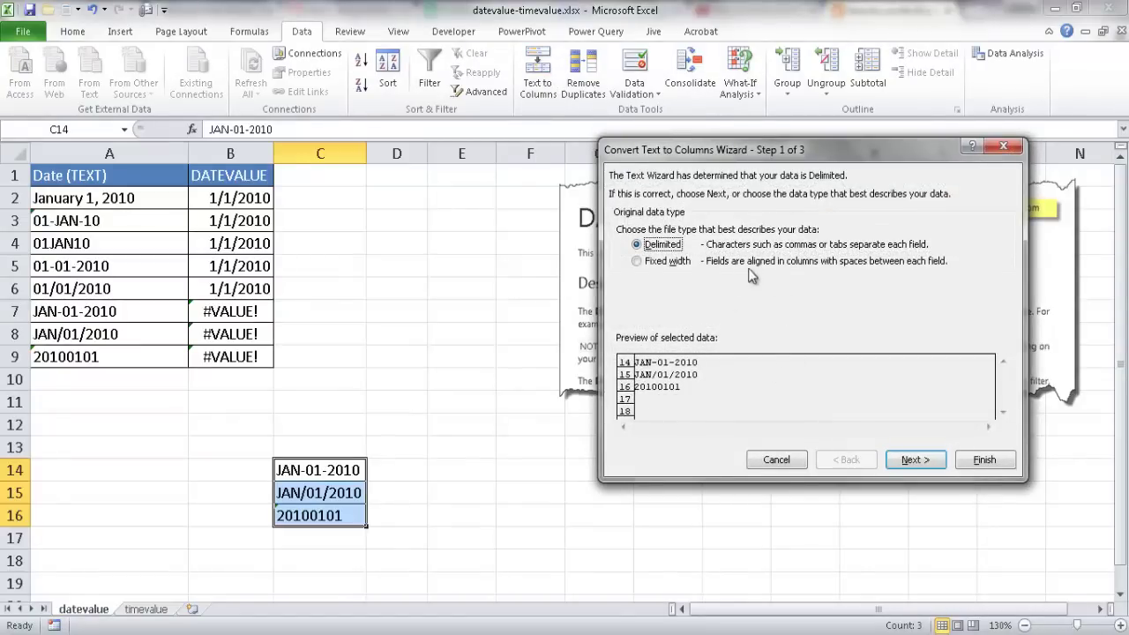
click(928, 462)
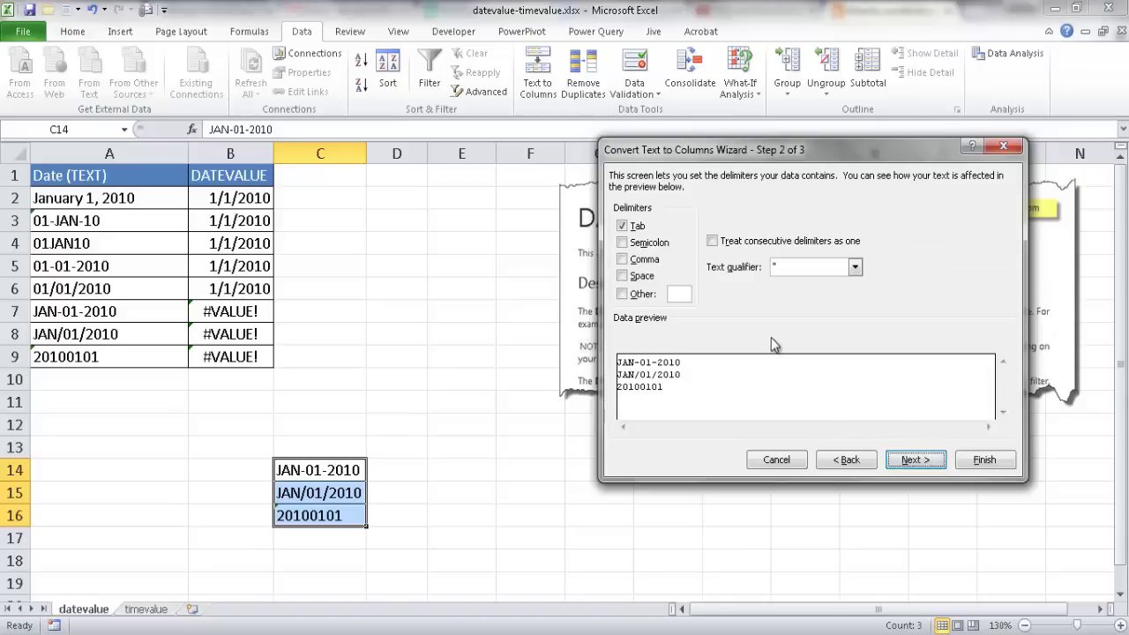
click(909, 459)
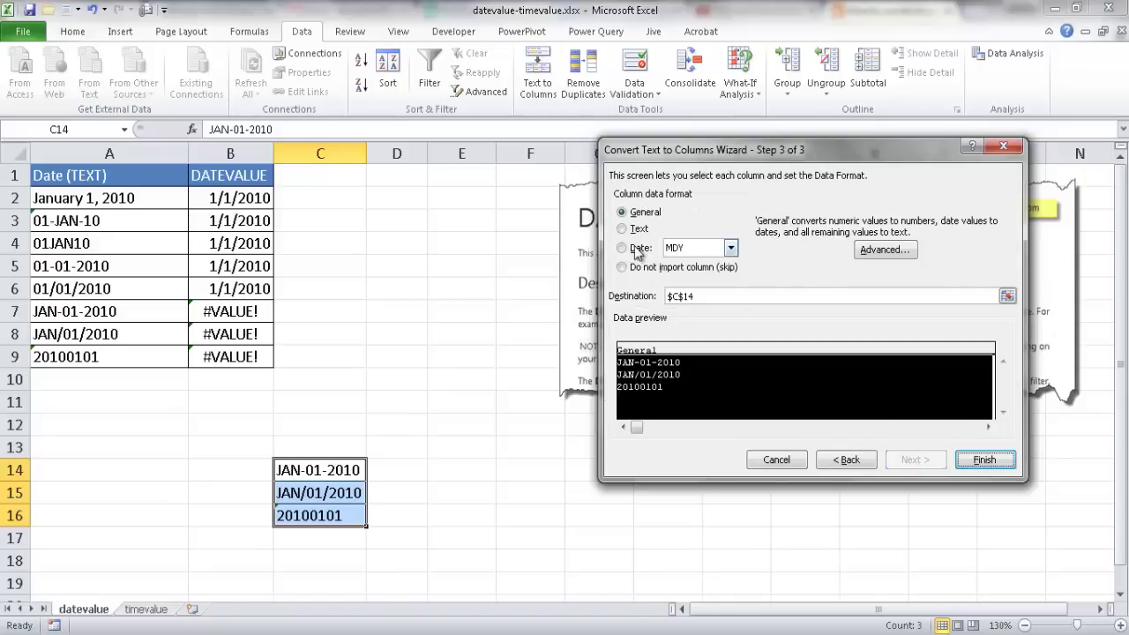
click(623, 248)
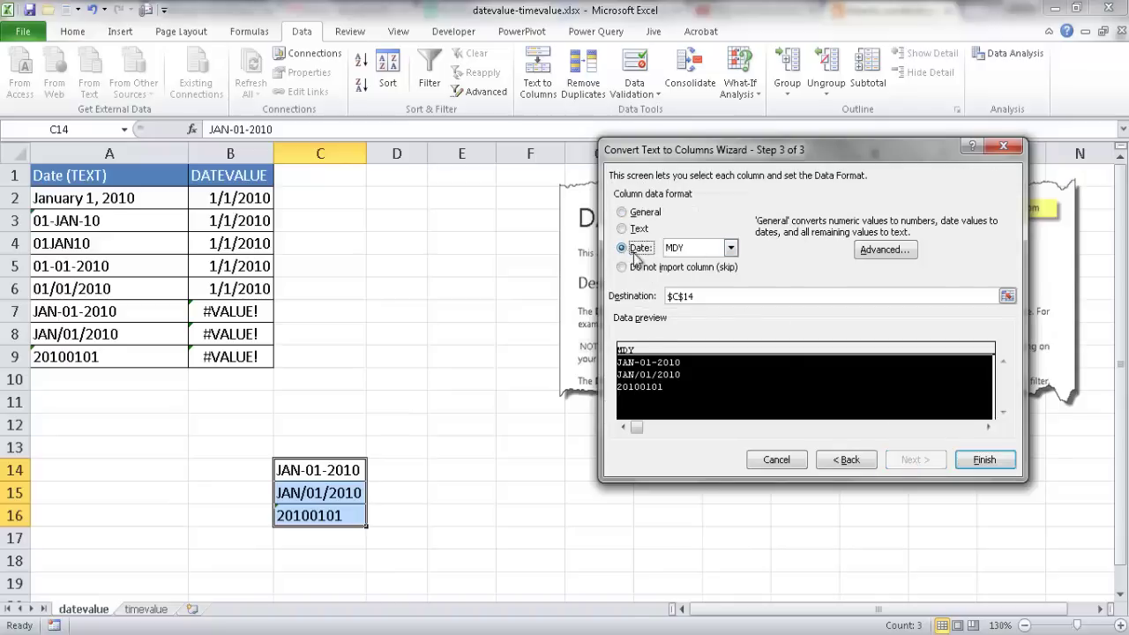
click(1004, 462)
Step: Check the results: C14 and C15 show 1-Jan-10, C16 still reads 20100101
click(341, 469)
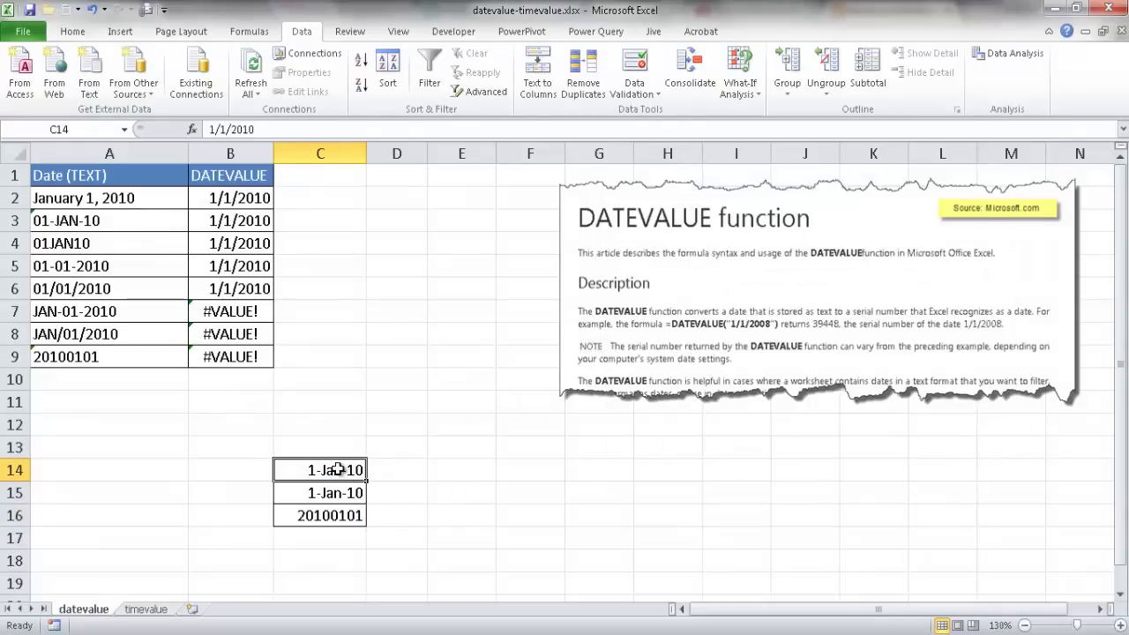
click(325, 490)
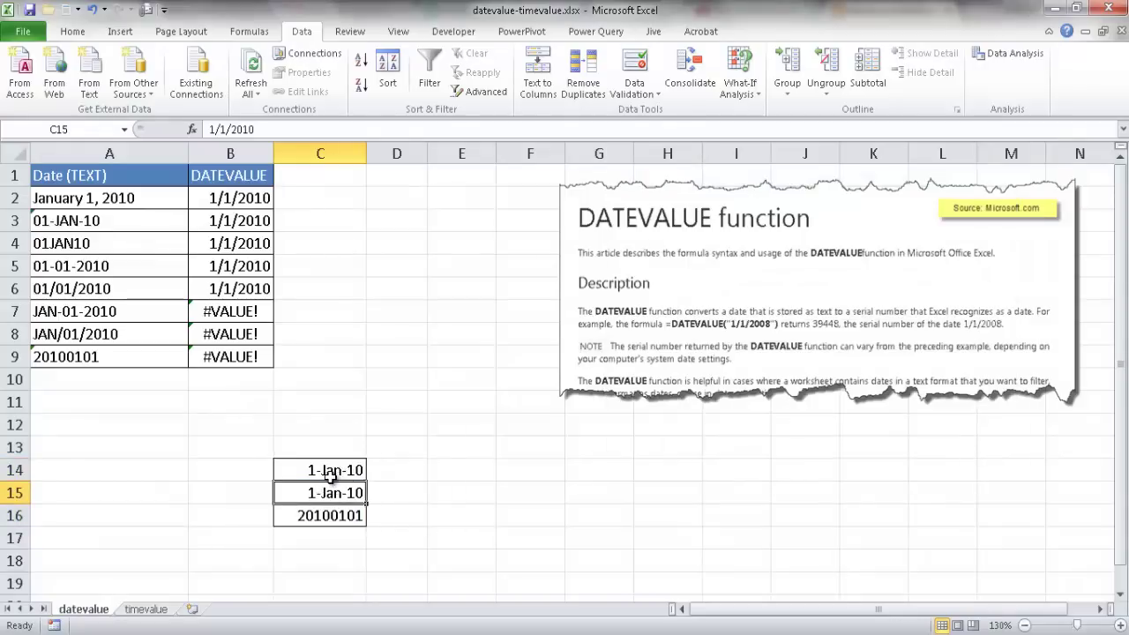
click(330, 517)
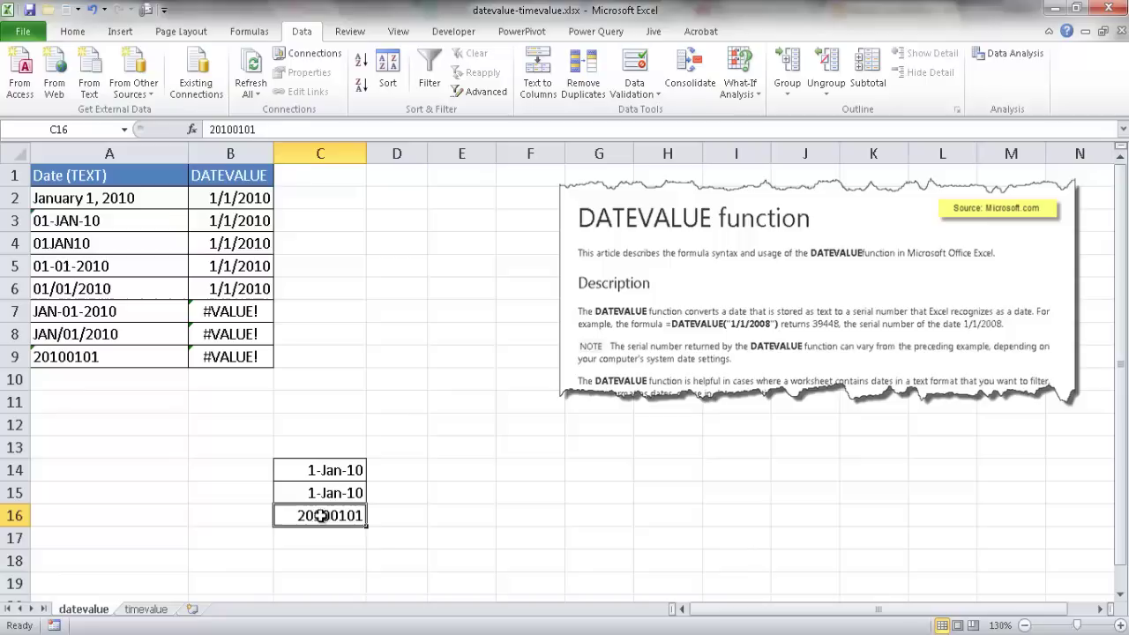
click(384, 518)
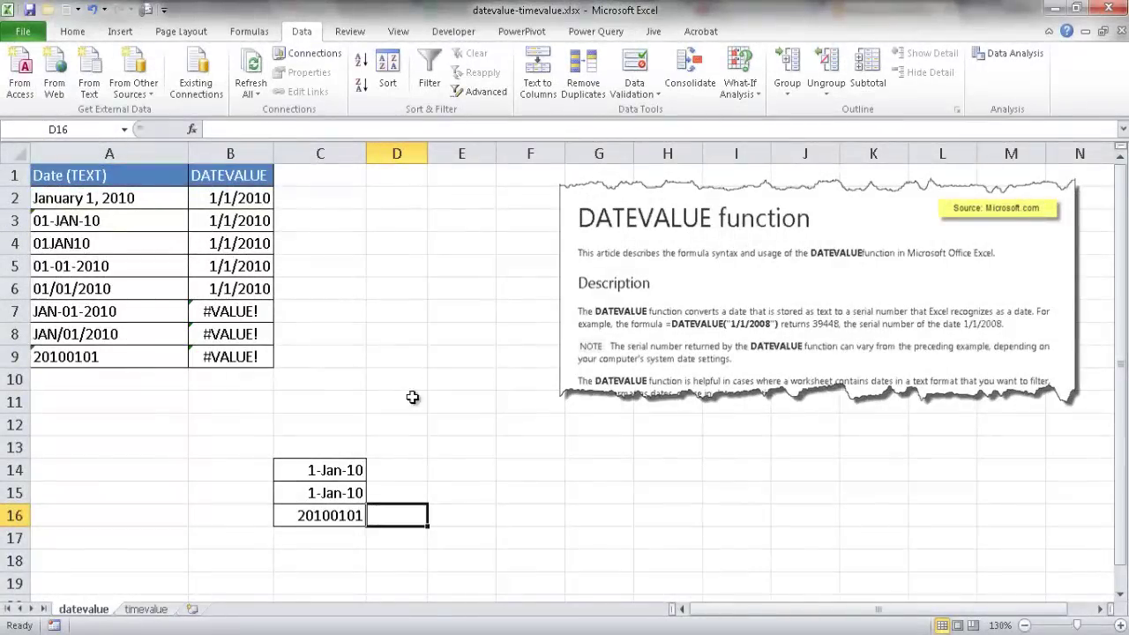
Step: Go to the timevalue sheet and inspect the text time 1:00 PM in A2
click(158, 609)
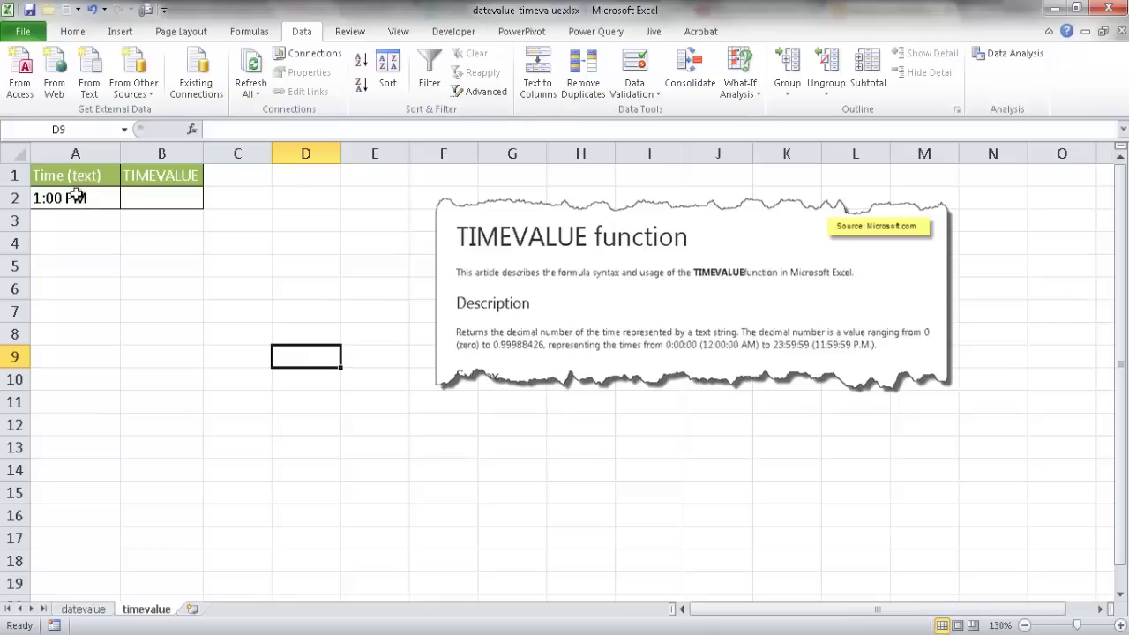
click(164, 199)
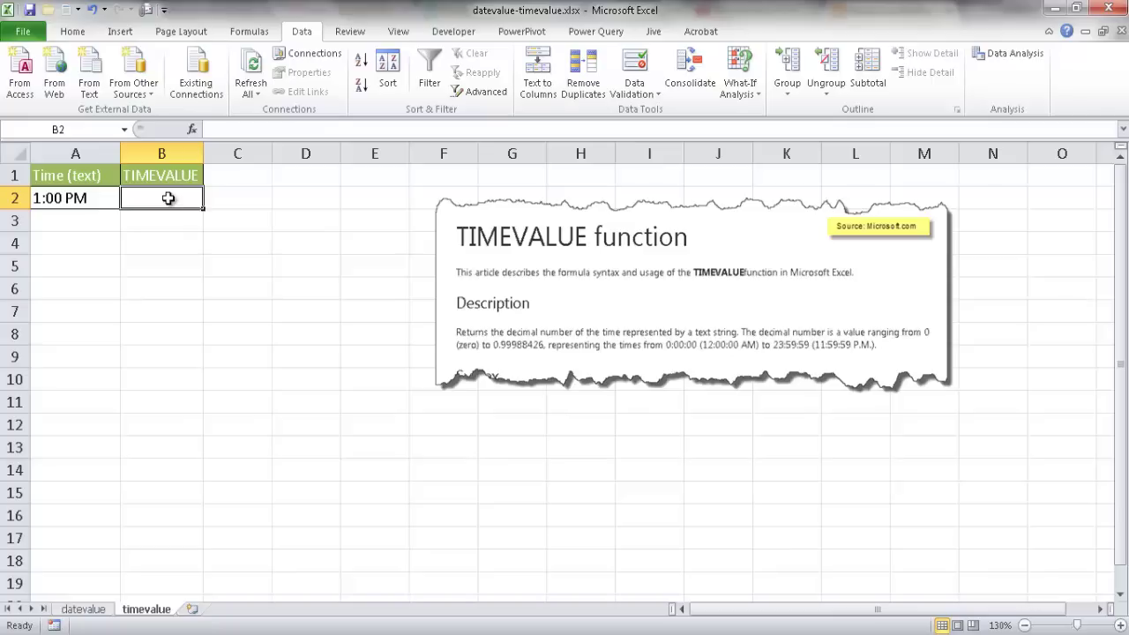
click(97, 197)
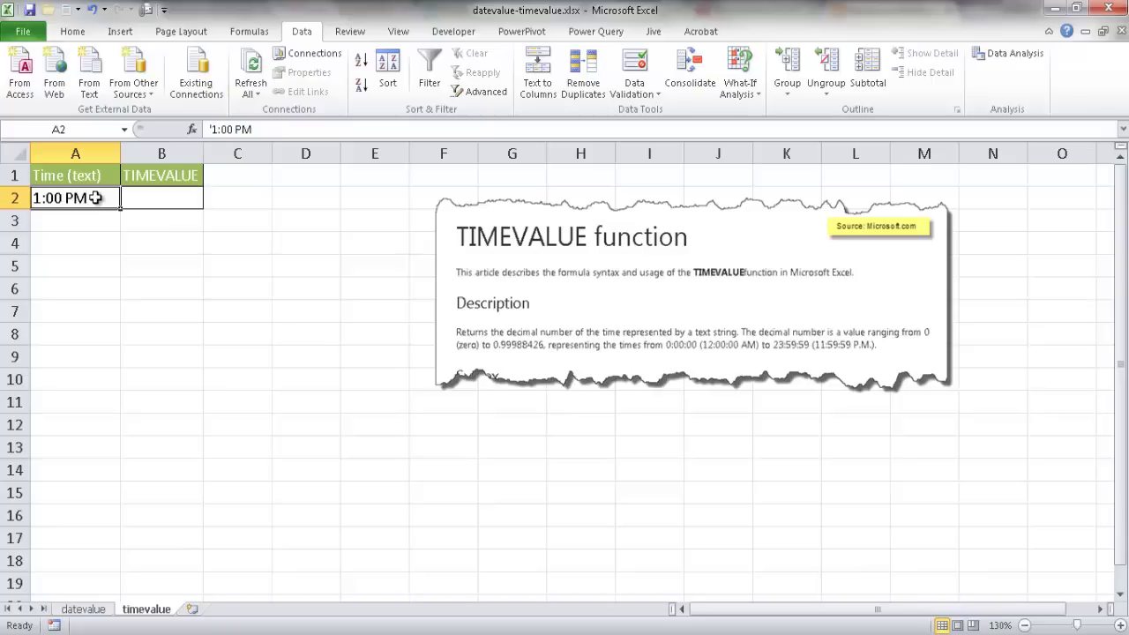
click(142, 197)
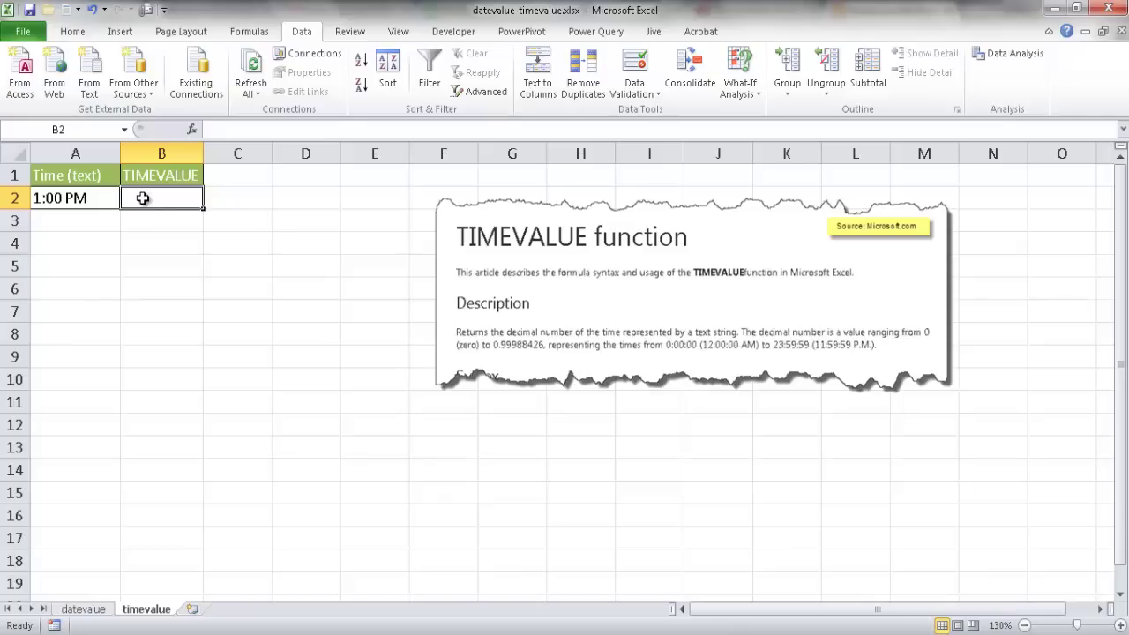
Step: Enter =TIMEVALUE(A2) in B2, returning 0.5416667 for the text time 1:00 PM
text(=time)
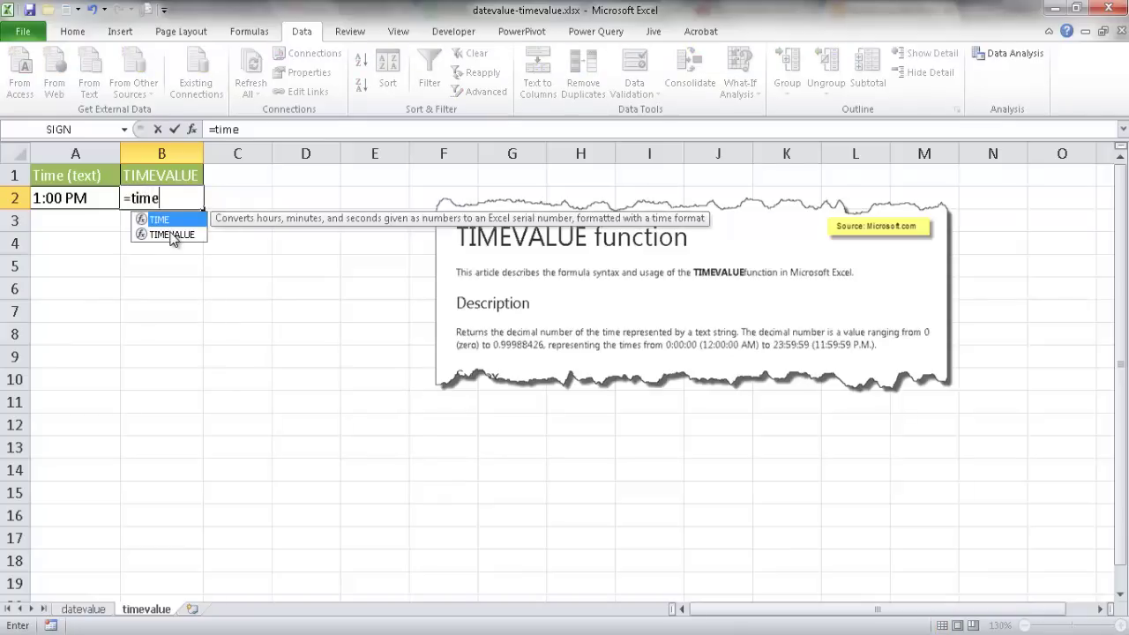
double_click(172, 234)
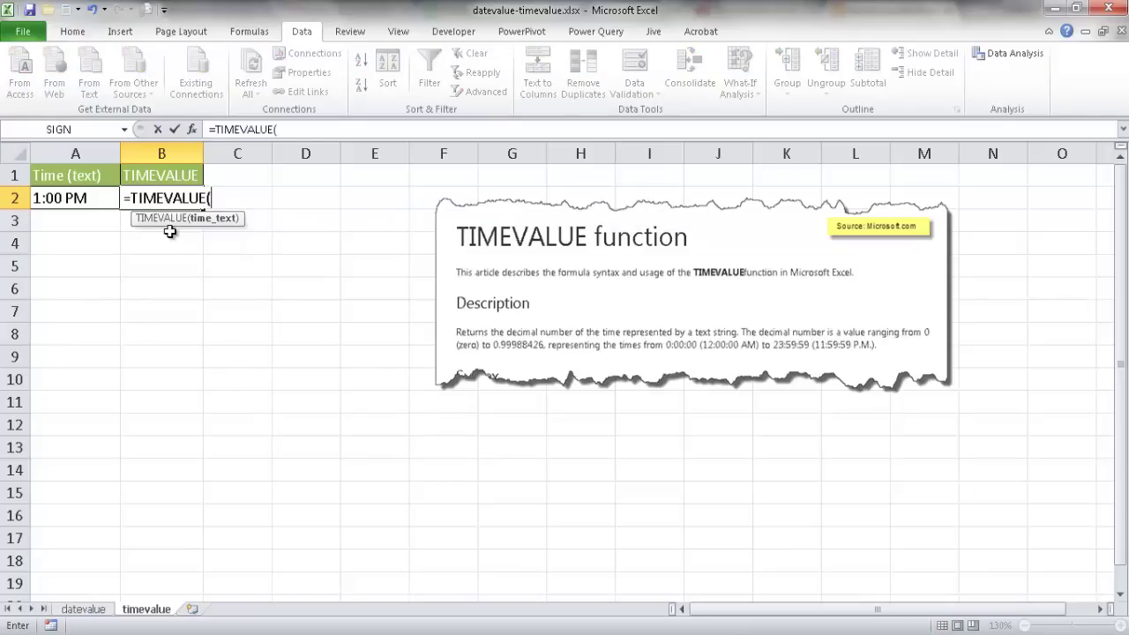
click(80, 198)
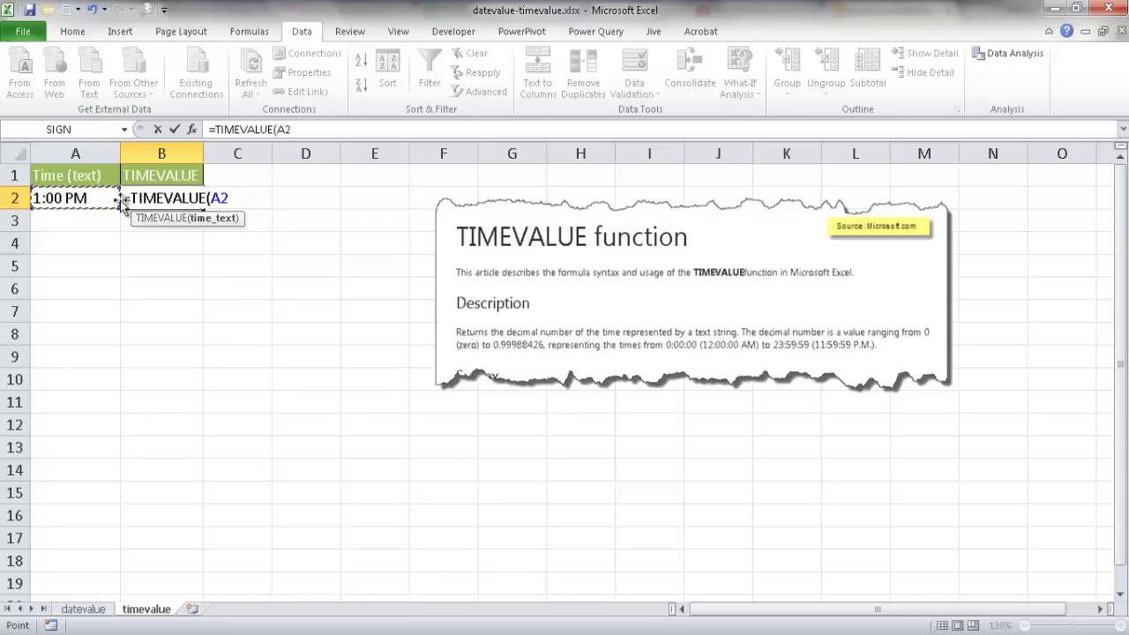
text())
key(Return)
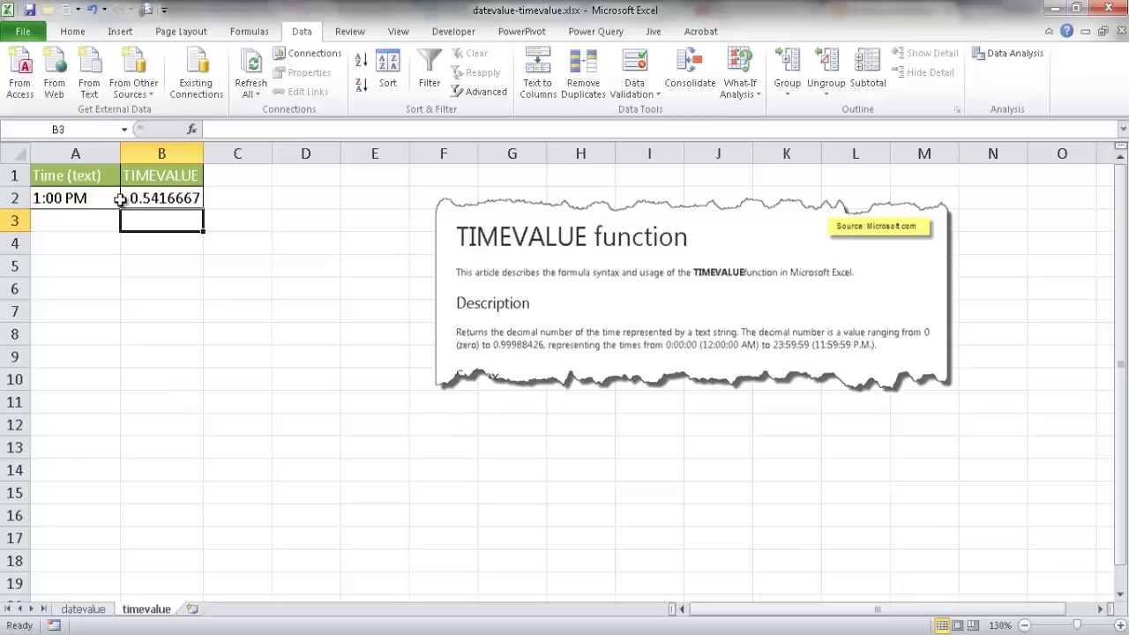
click(184, 199)
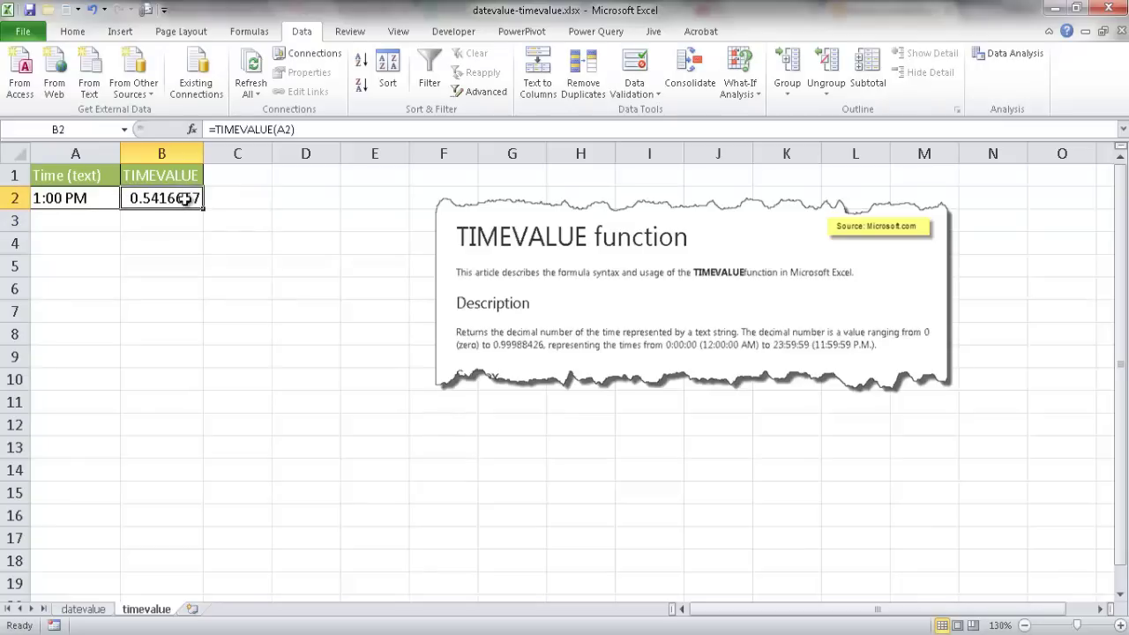
click(103, 197)
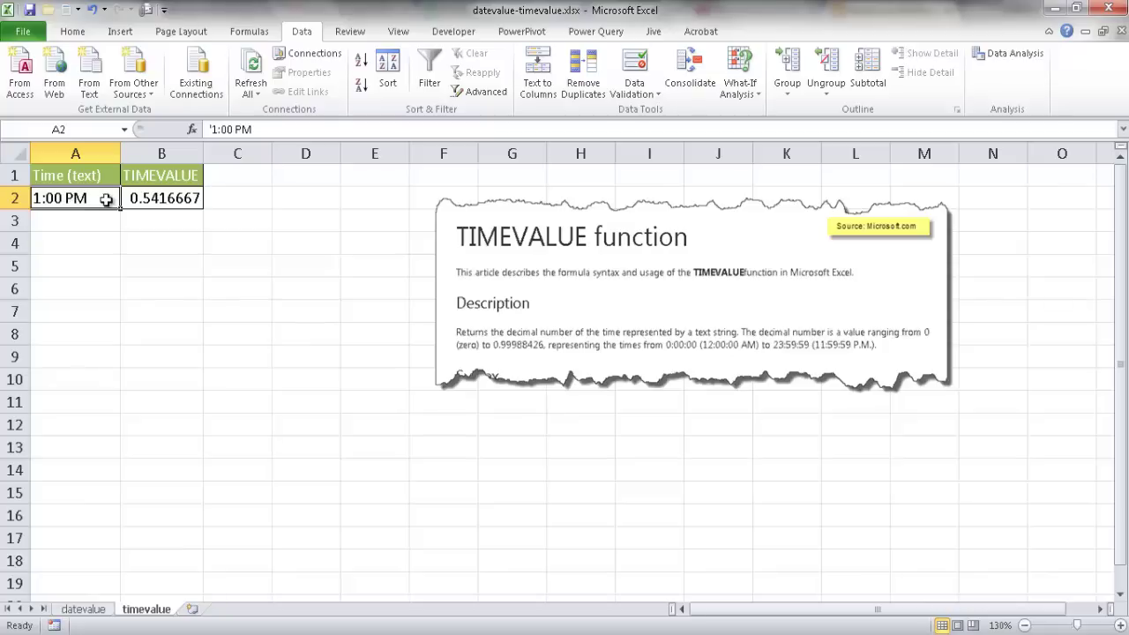
click(198, 231)
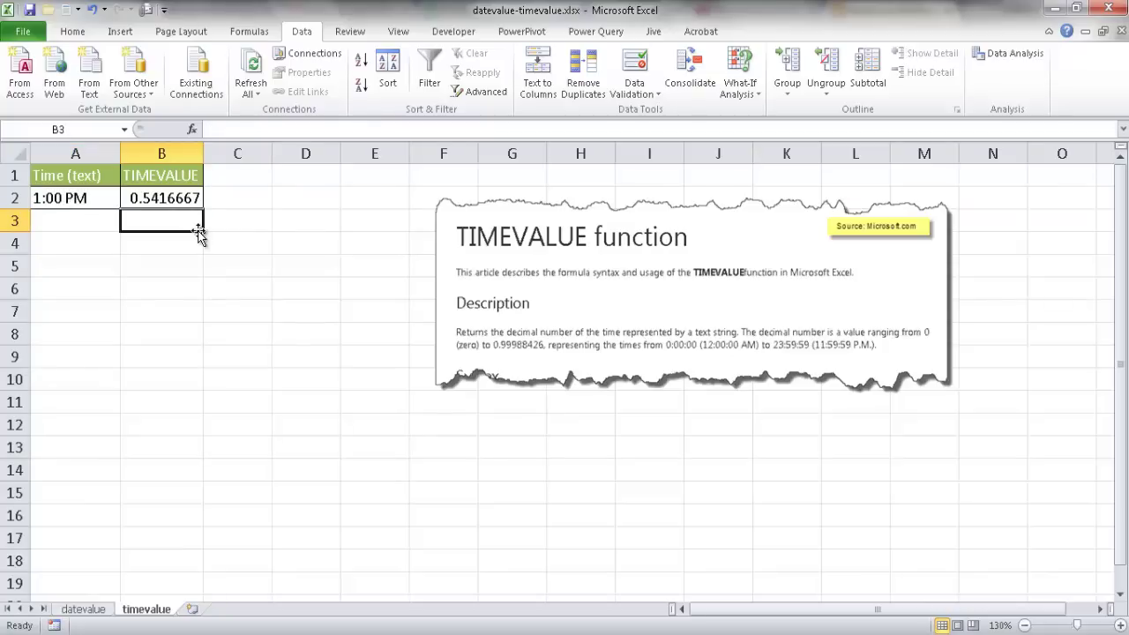